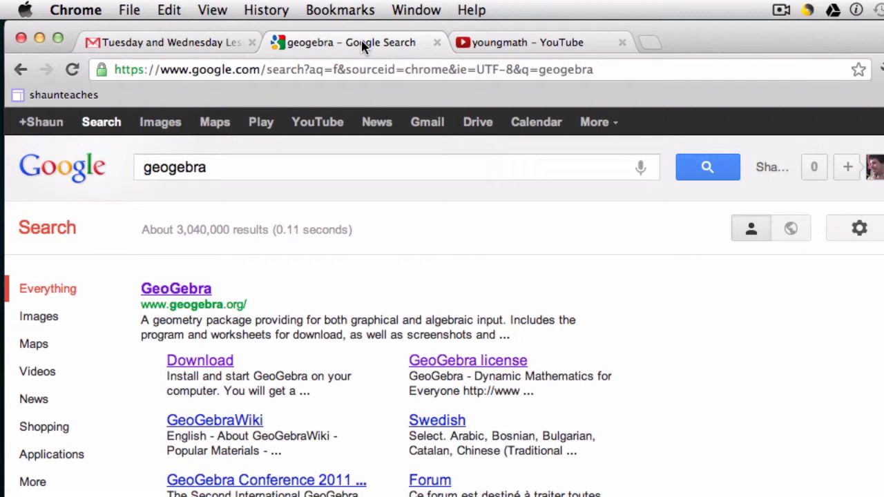
Go from the GeoGebra download page to the offline installers page, then minimise Chrome.
left_click(191, 364)
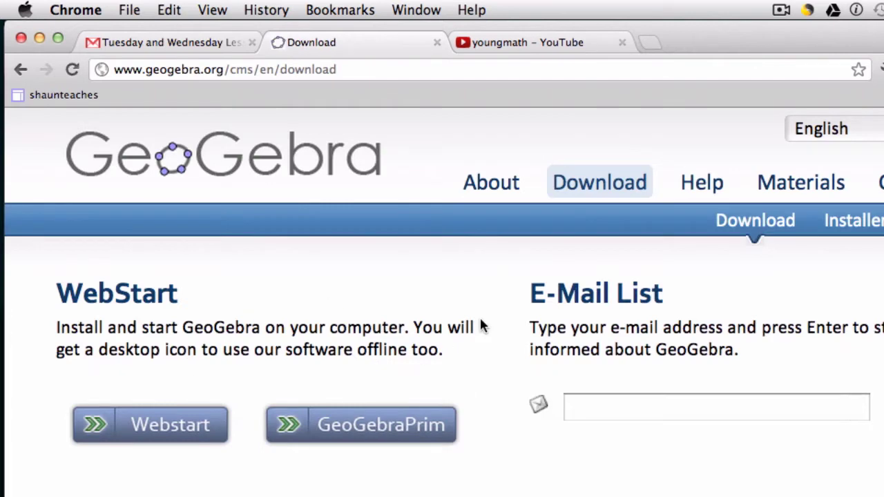
scroll(479, 325, "down", 5)
scroll(481, 325, "down", 2)
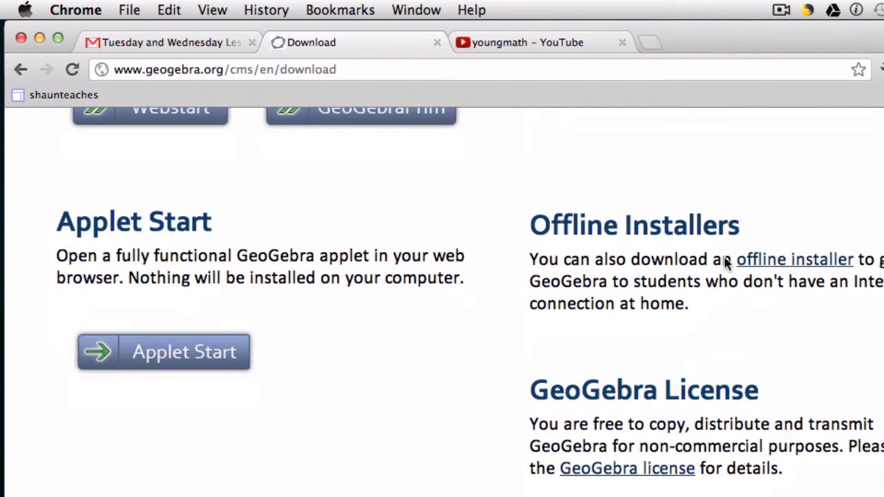
scroll(786, 265, "right", 3)
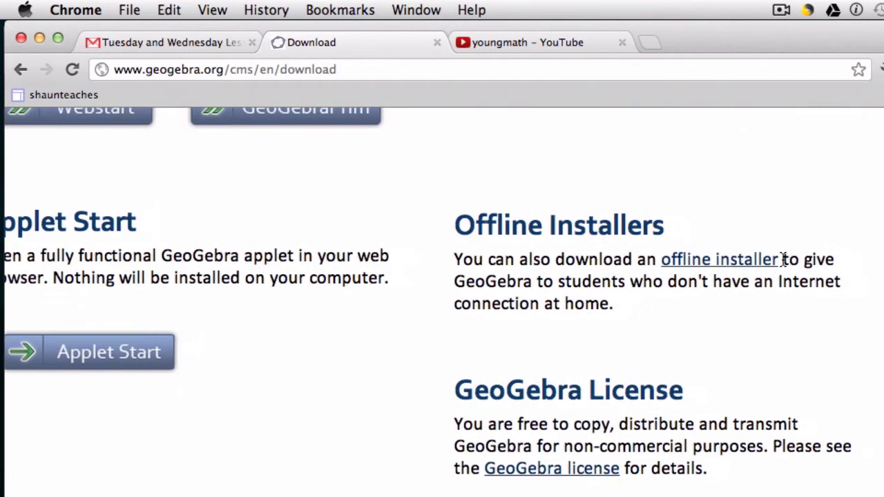
left_click(745, 265)
scroll(647, 292, "down", 7)
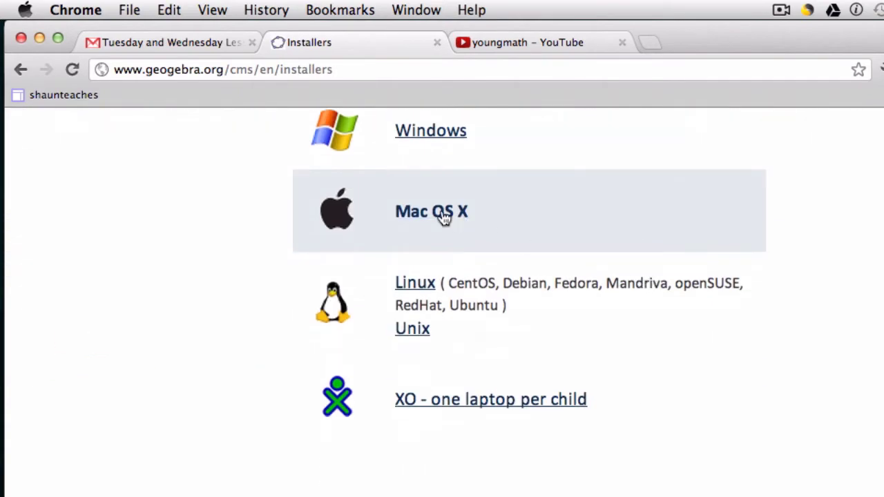
key("super+m")
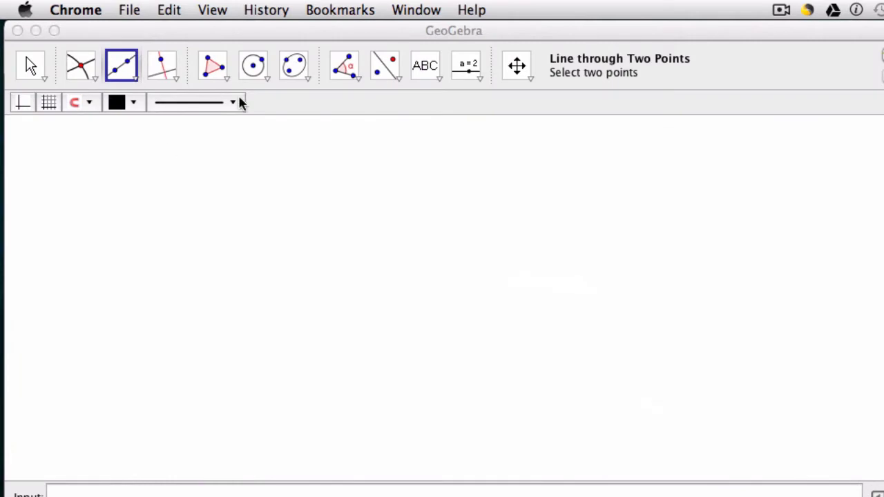
Bring GeoGebra to the front and select the Segment between Two Points tool.
left_click(297, 36)
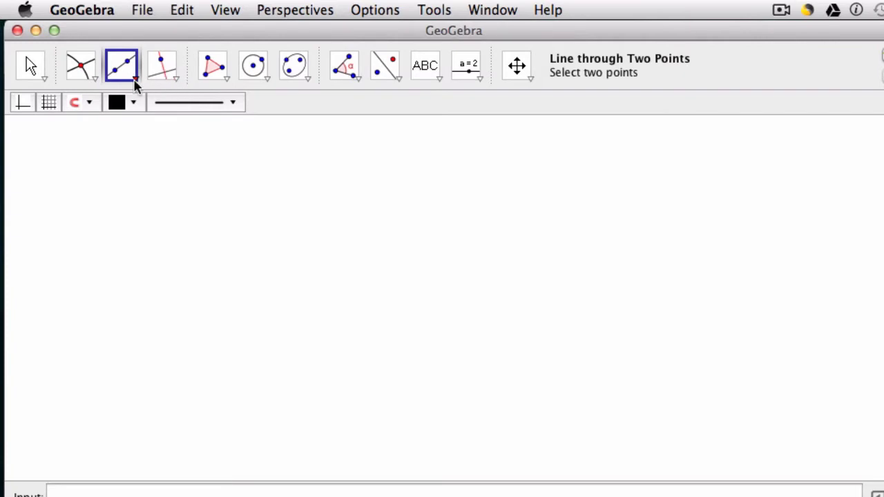
left_click(135, 80)
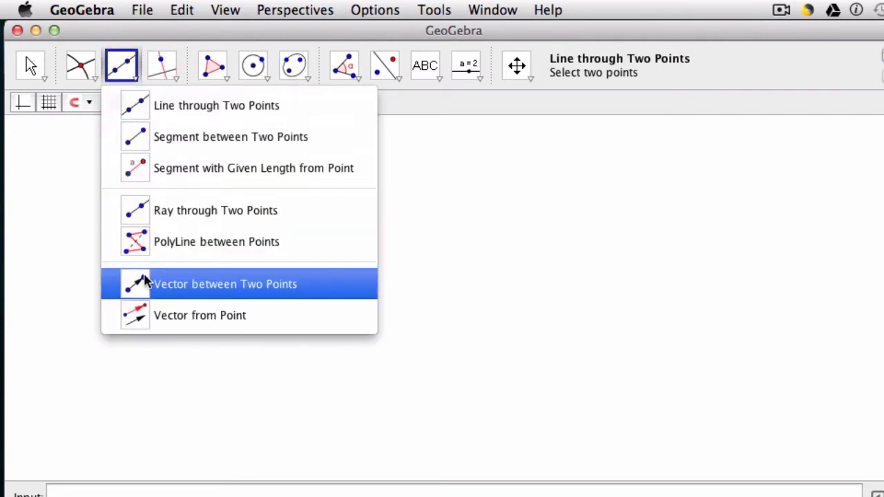
left_click(149, 142)
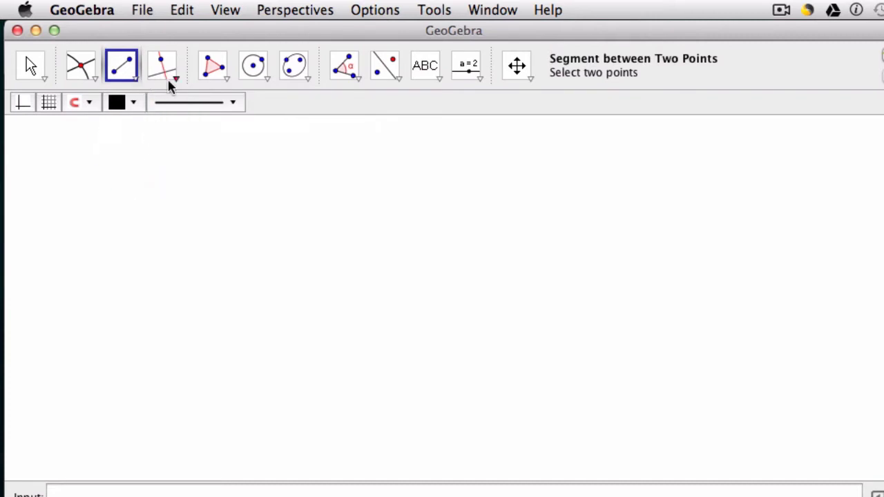
Browse the full Tools menu, then close it.
left_click(435, 14)
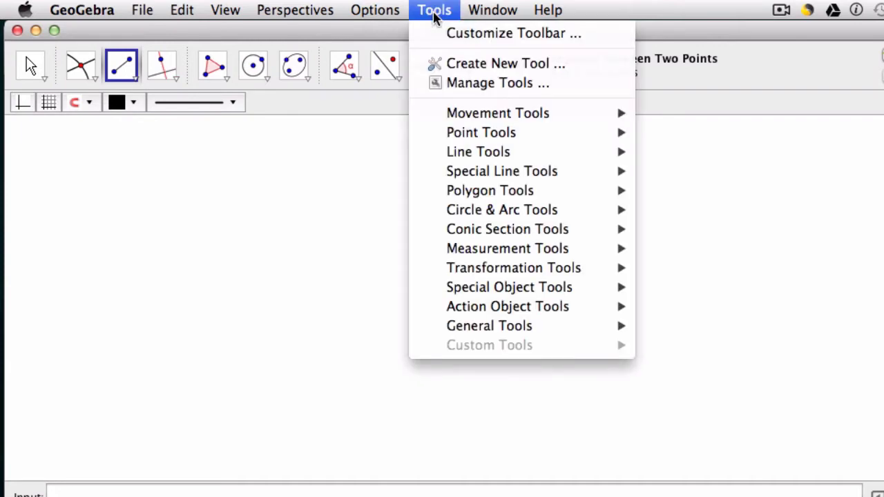
mouse_move(460, 312)
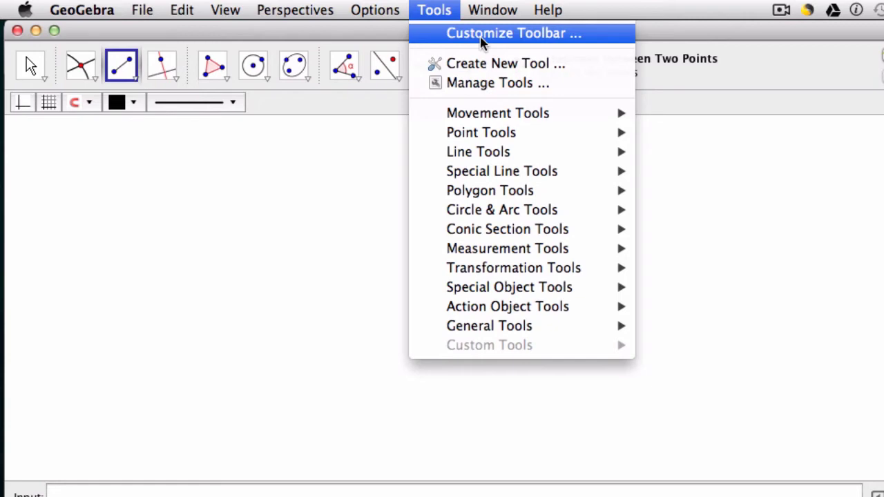
left_click(366, 33)
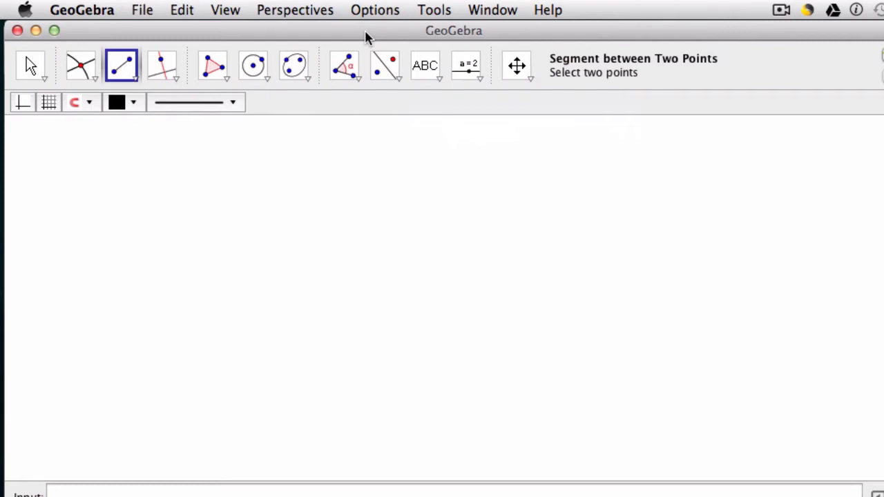
Draw horizontal segment AB from point A to point B.
left_click(121, 66)
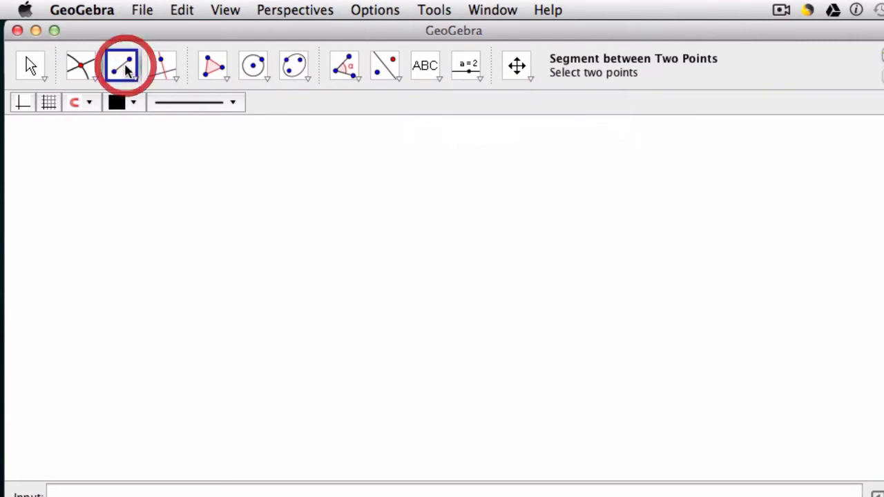
left_click(247, 349)
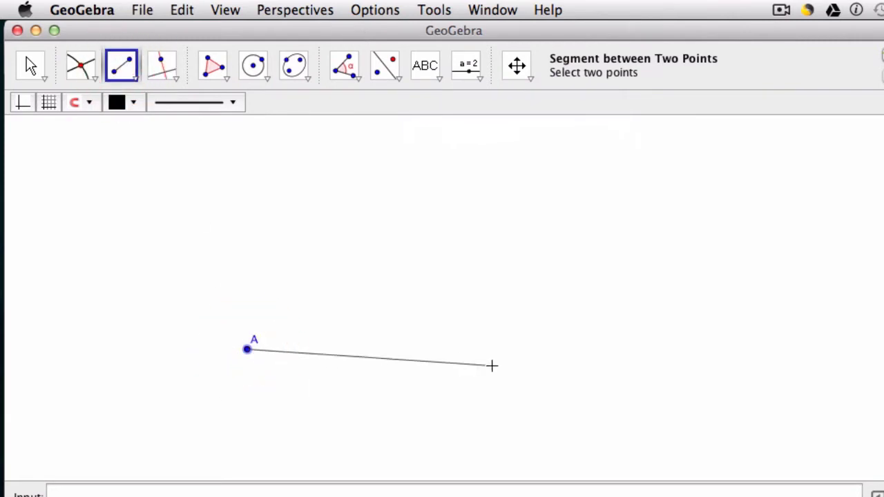
left_click(506, 350)
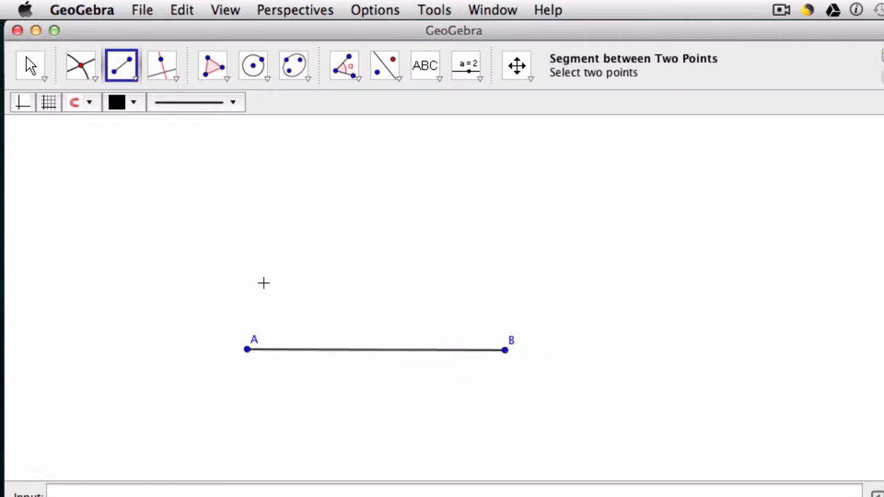
Construct the line through B perpendicular to segment AB.
left_click(169, 72)
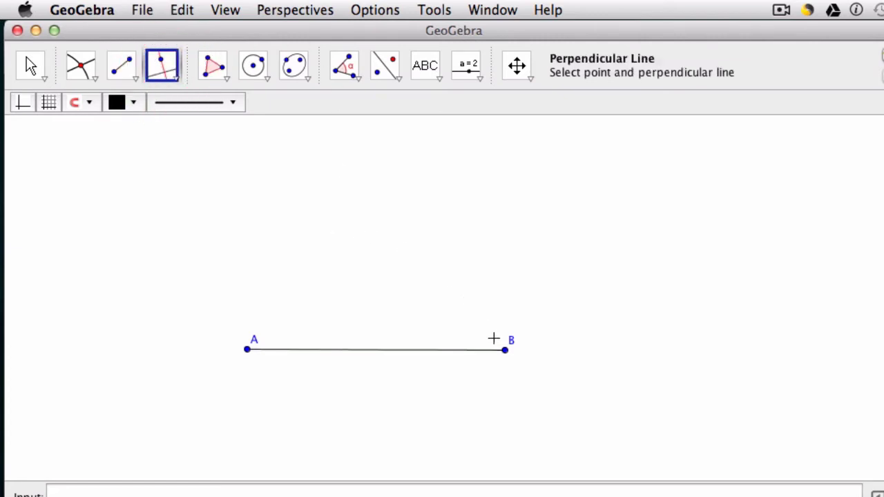
left_click(502, 350)
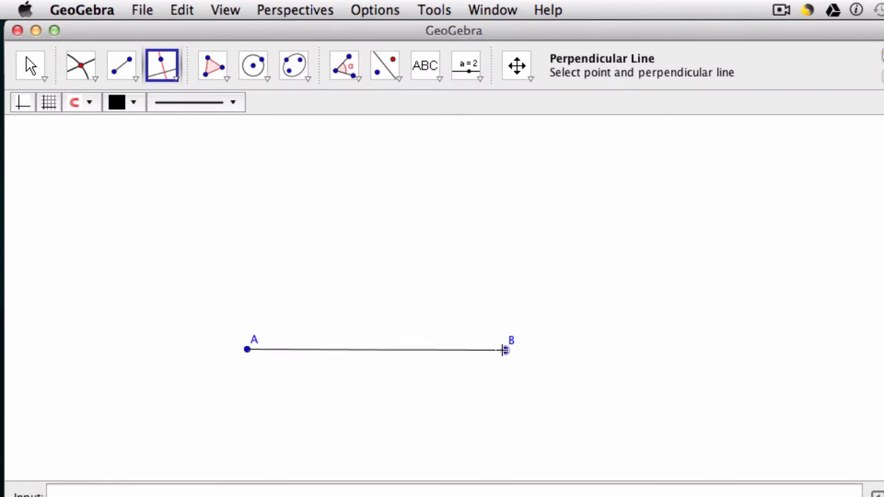
left_click(453, 350)
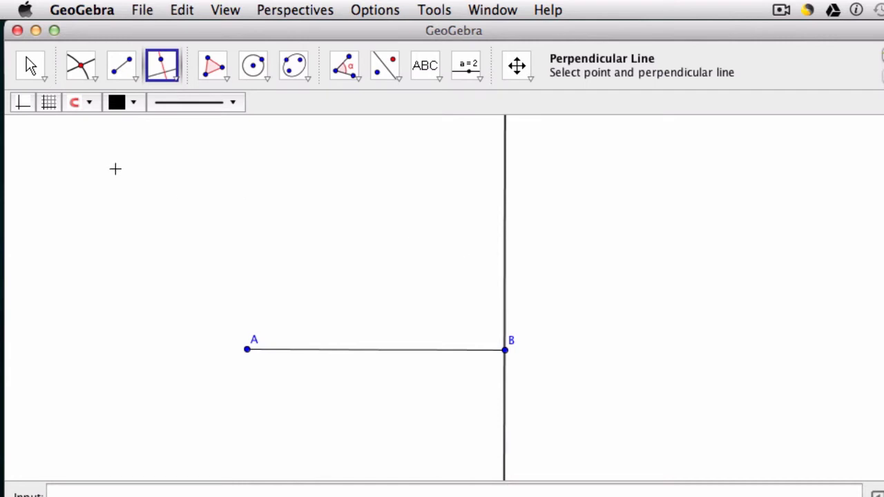
Place point C on the perpendicular line above B.
left_click(46, 81)
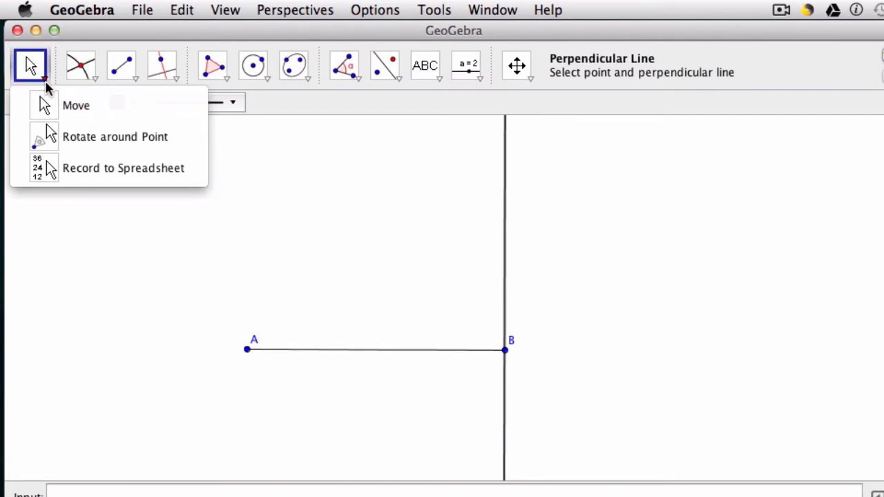
mouse_move(94, 79)
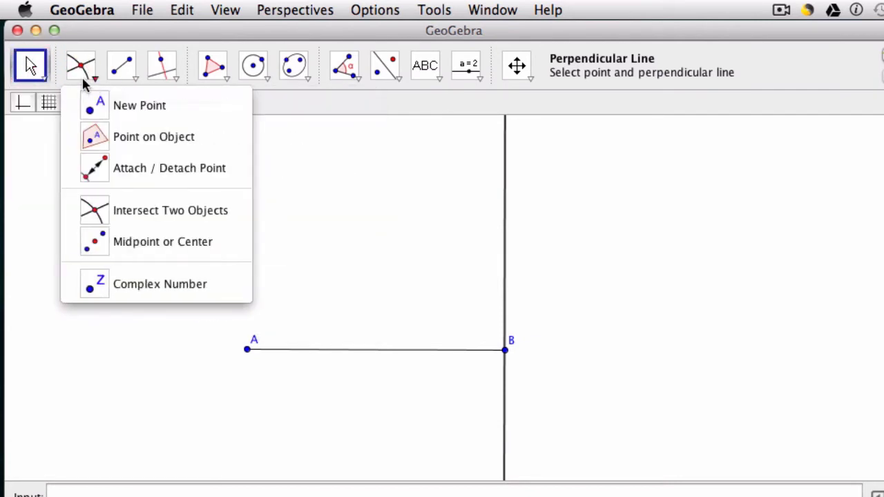
left_click(126, 104)
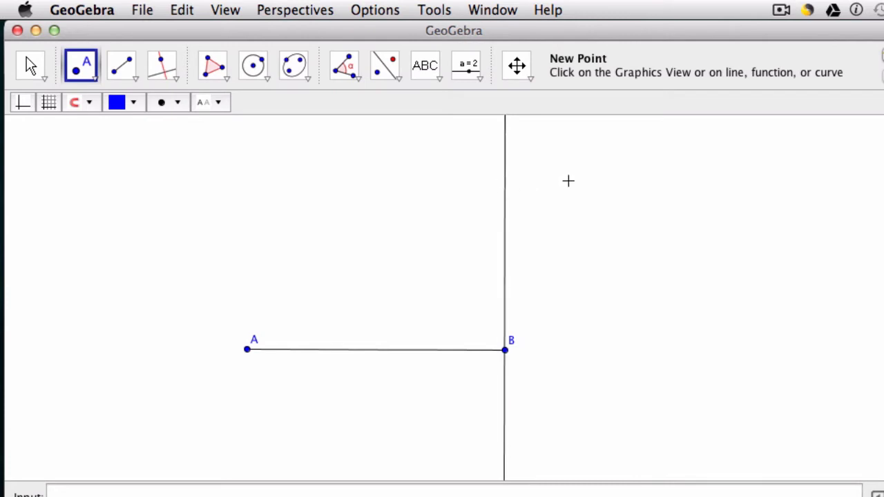
left_click(506, 191)
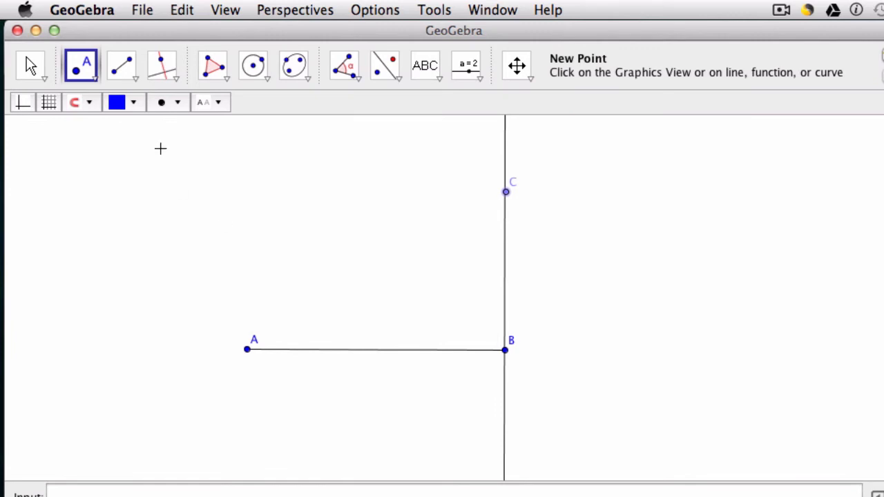
Draw a line through C parallel to segment AB.
left_click(176, 81)
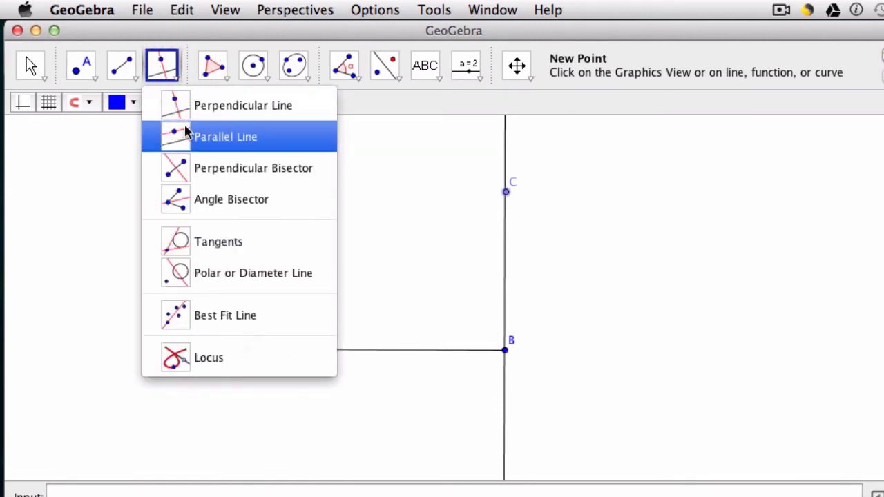
left_click(186, 136)
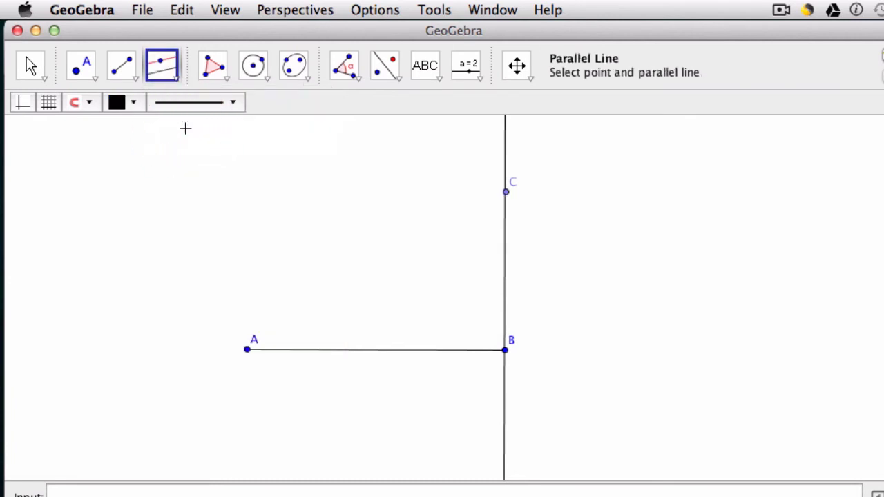
left_click(385, 351)
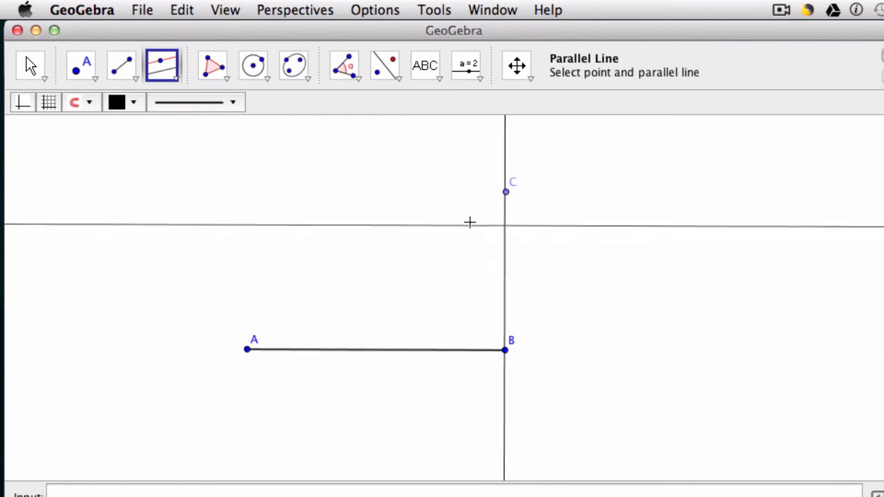
left_click(505, 193)
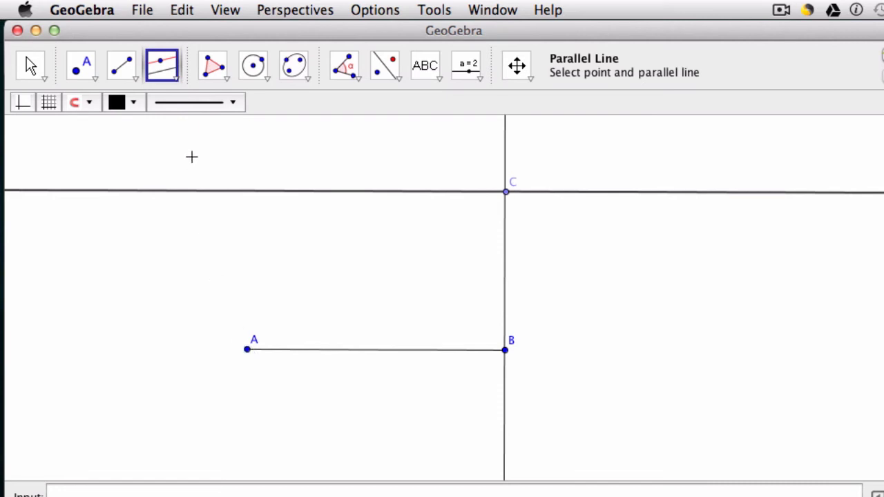
left_click(181, 82)
left_click(185, 109)
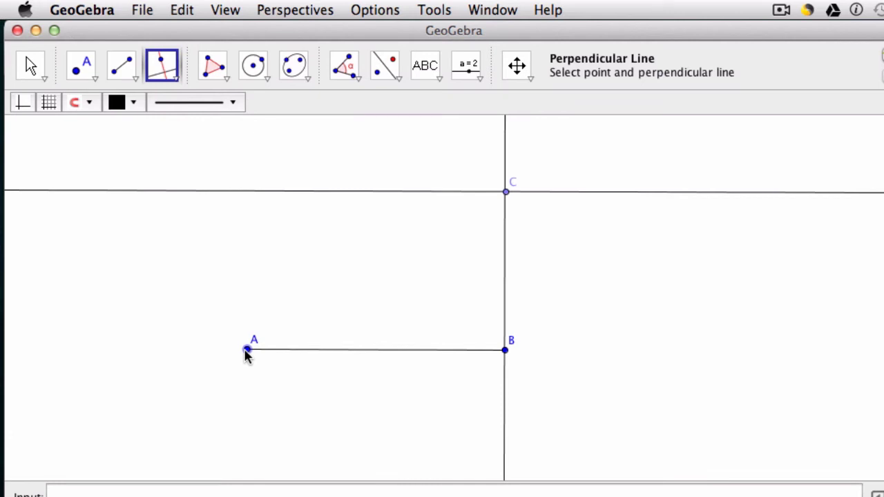
Draw the perpendicular to AB through A and mark its intersection with the line through C as D.
left_click(247, 350)
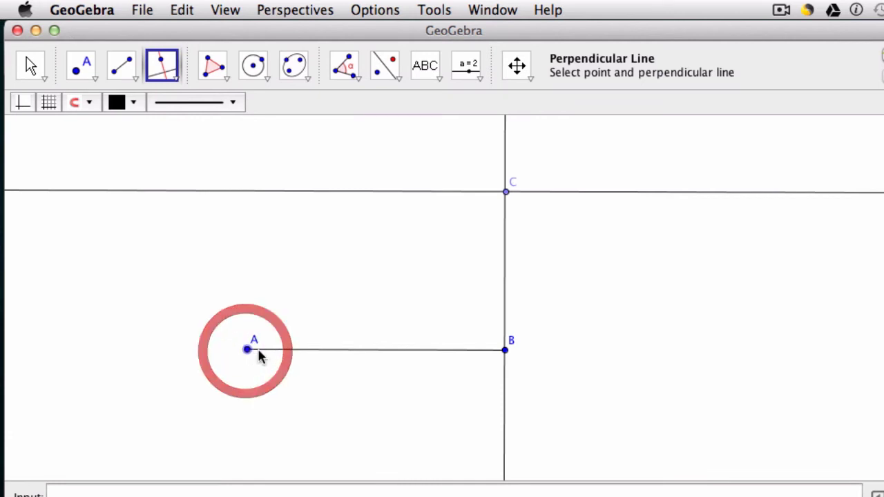
left_click(277, 354)
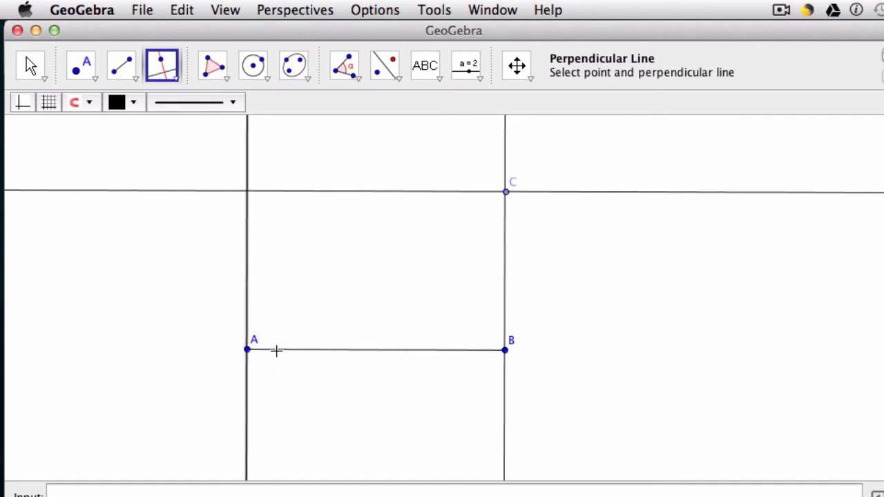
left_click(95, 77)
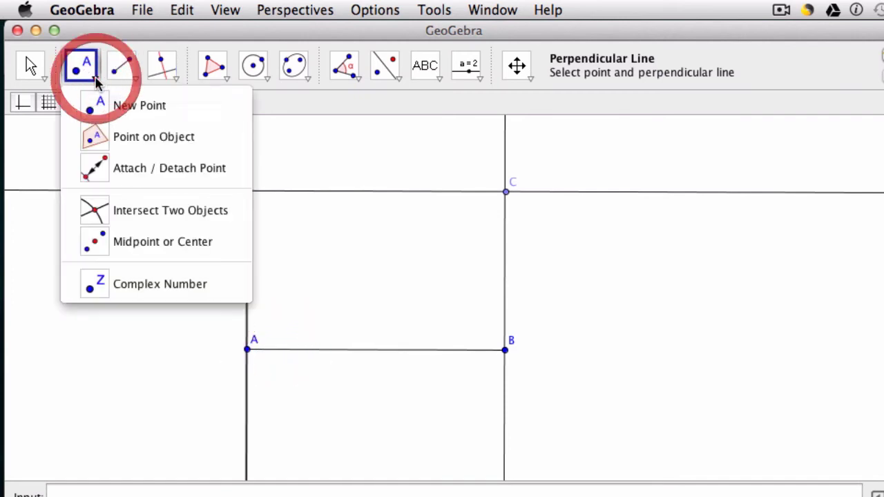
left_click(136, 203)
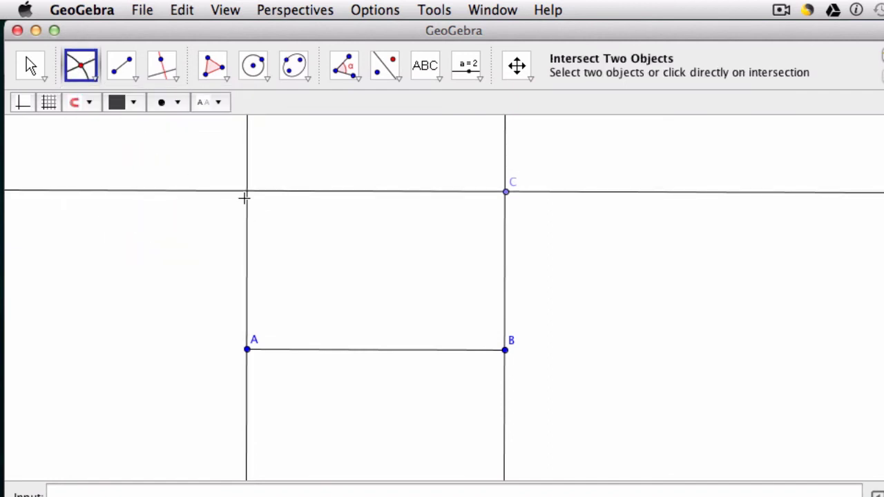
left_click(247, 192)
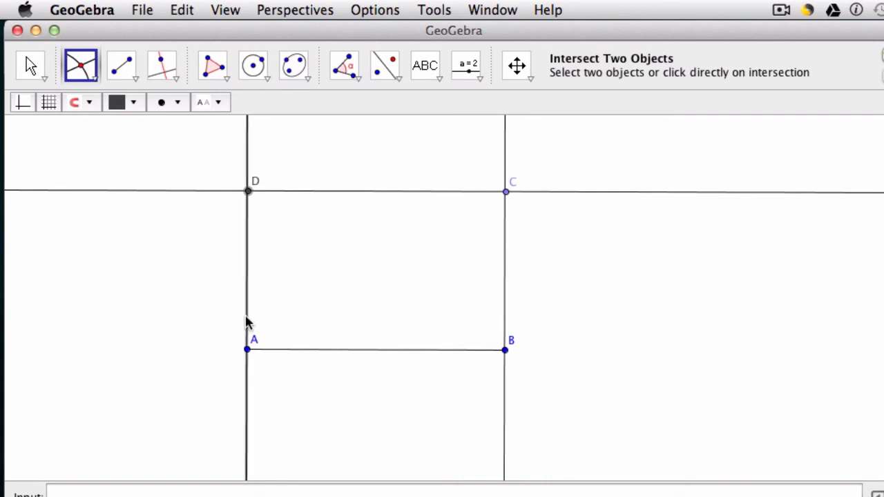
Create filled polygon ABCD through vertices A, B, C, D, then drag the rectangle up and right.
left_click(214, 65)
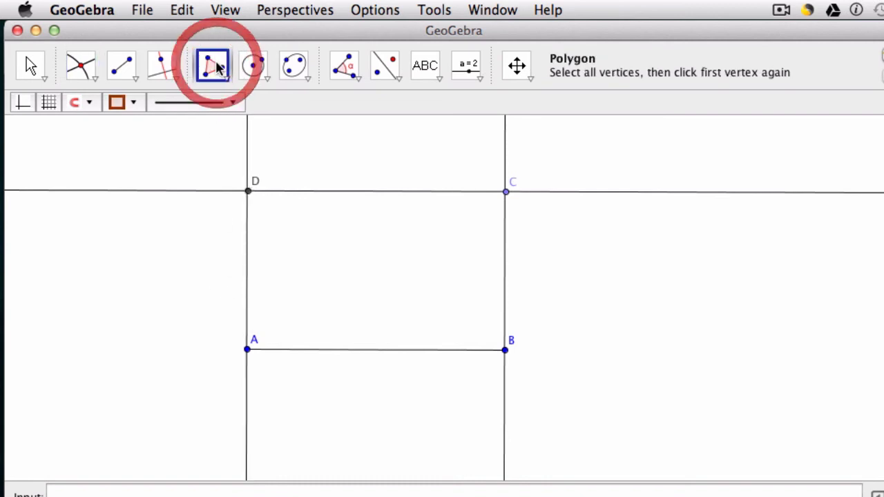
left_click(248, 349)
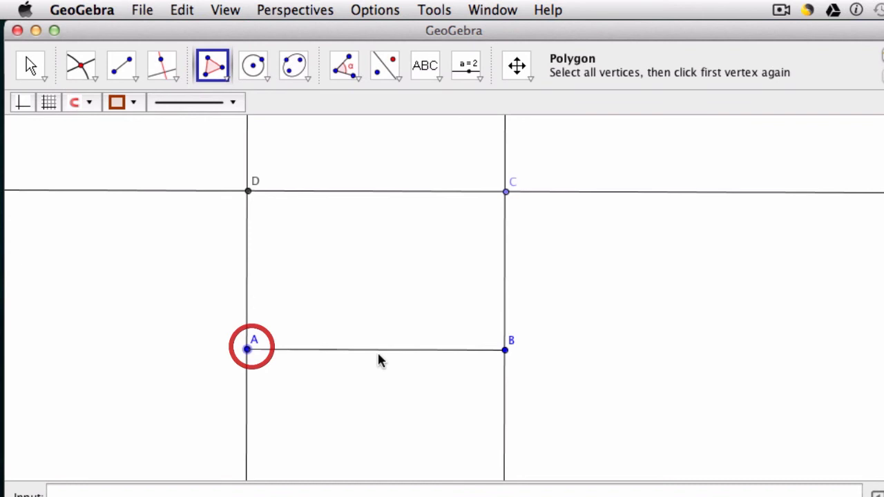
left_click(504, 350)
left_click(505, 192)
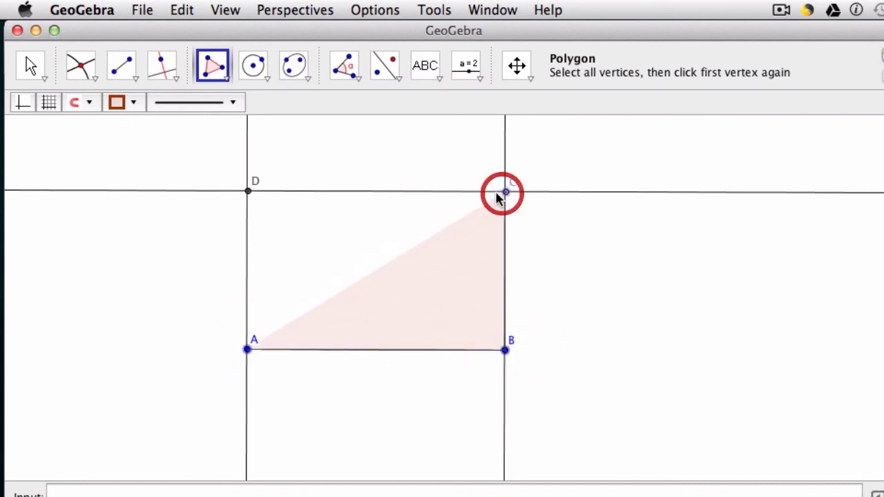
left_click(248, 192)
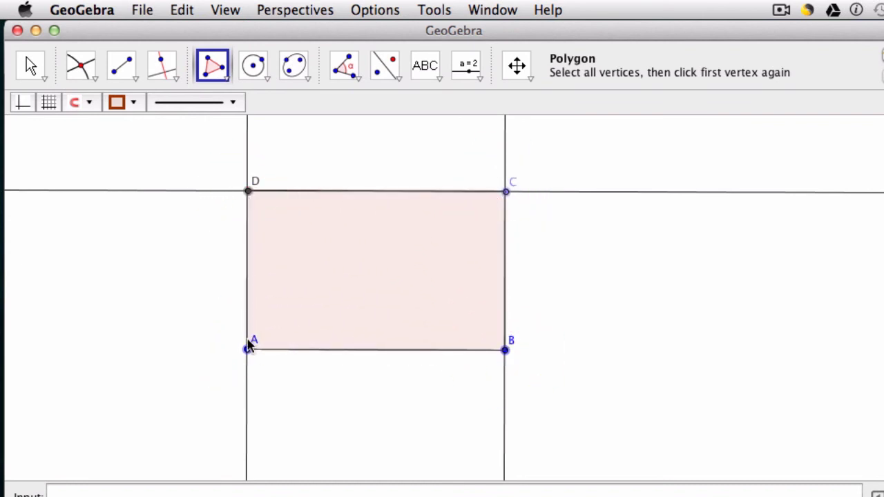
left_click(247, 348)
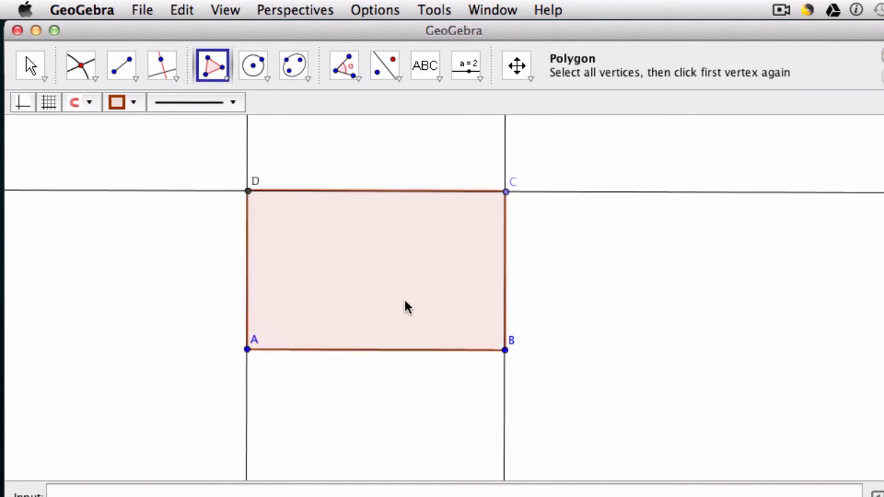
left_click(32, 67)
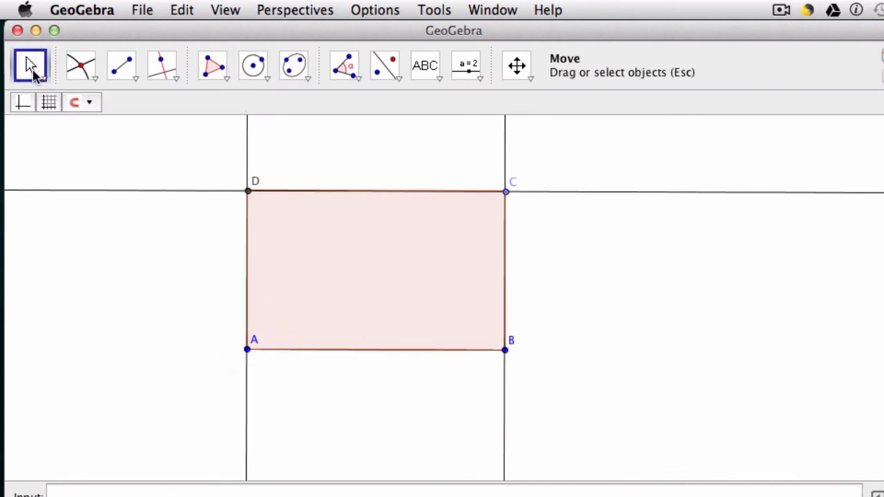
left_click_drag(345, 250, 393, 271)
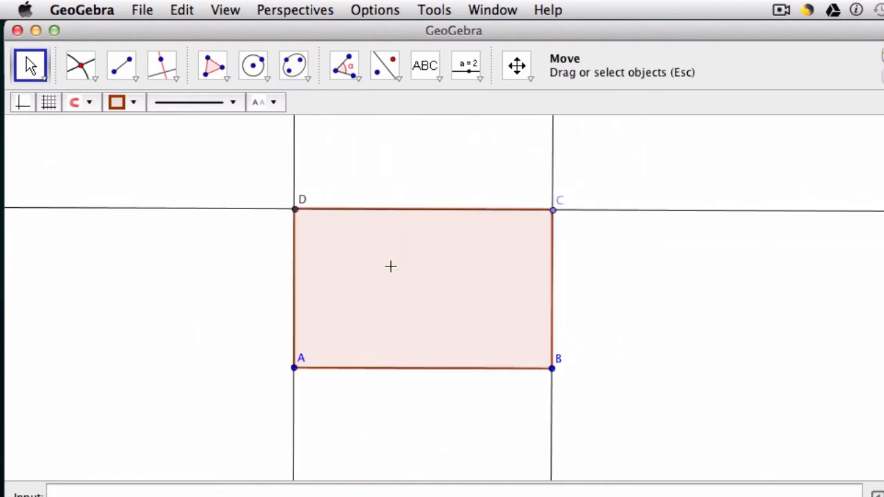